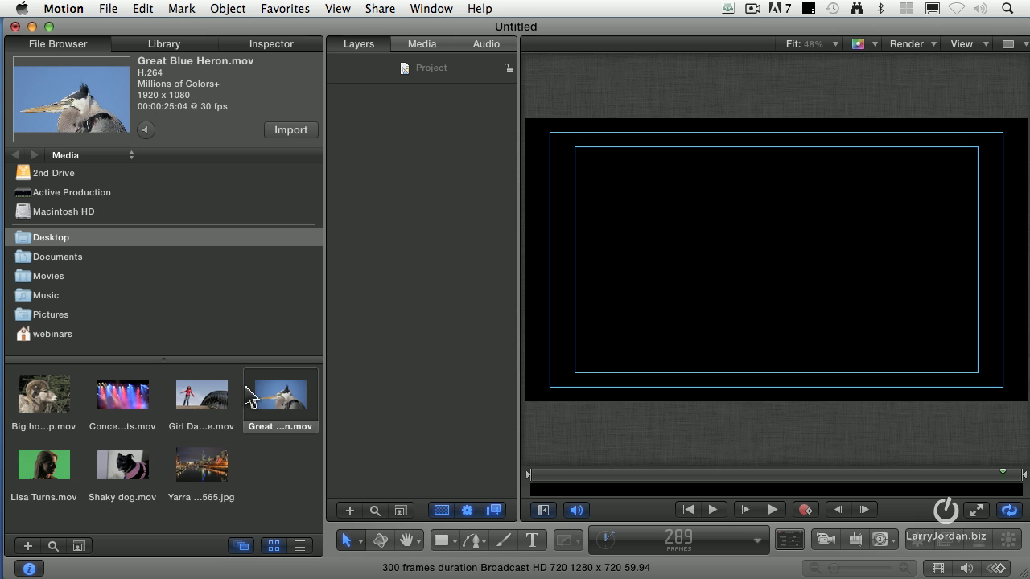
- Add the Girl Dance on Bridge clip to the canvas and view it at 25% zoom
{"action": "left_click_drag", "start_coordinate": [207, 395], "coordinate": [773, 268]}
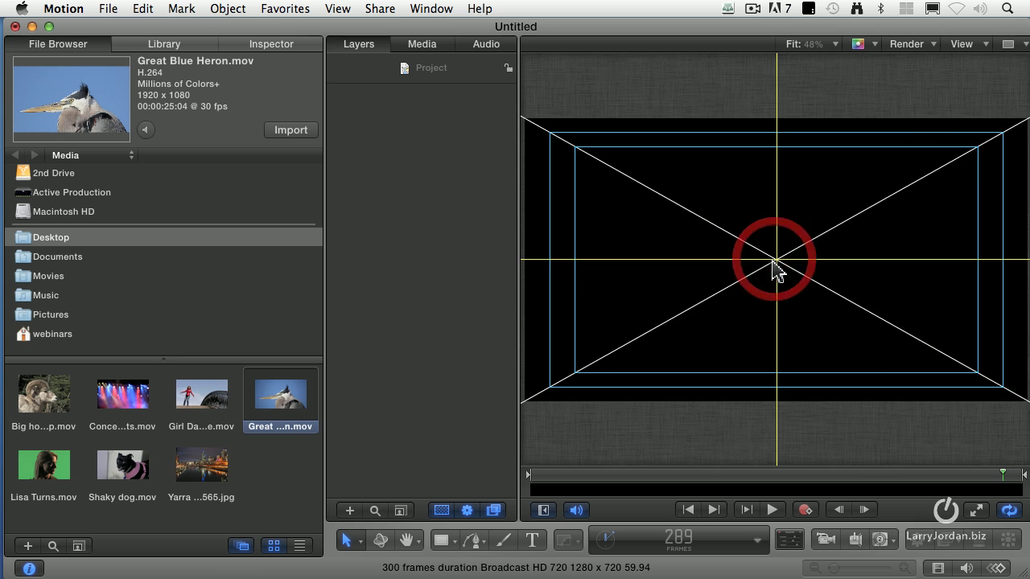
{"action": "left_click", "coordinate": [817, 43]}
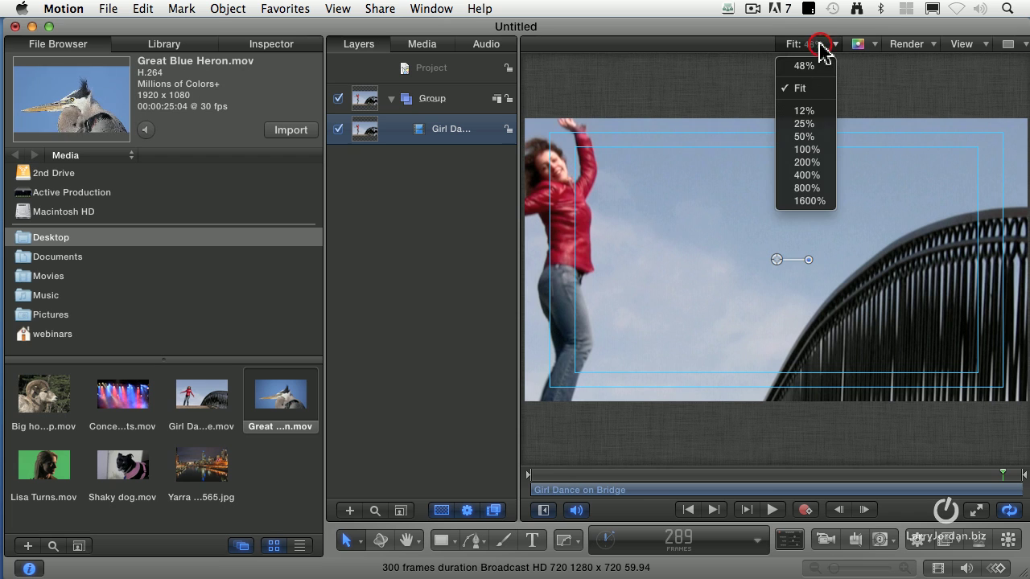
{"action": "left_click", "coordinate": [809, 126]}
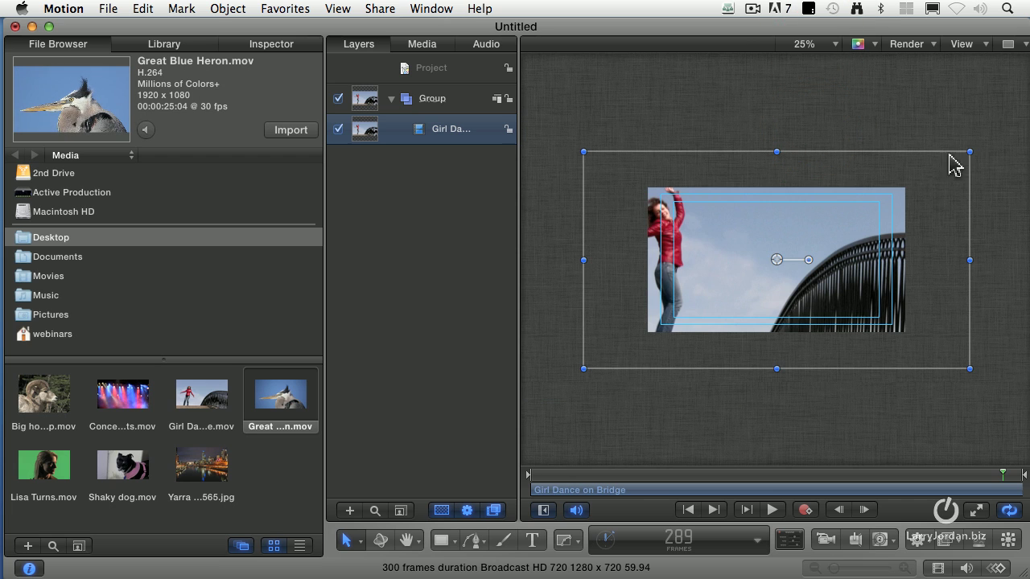
{"action": "left_click_drag", "start_coordinate": [970, 152], "coordinate": [908, 189]}
- Fit the canvas back to the viewer and scrub the clip to frame 52
{"action": "left_click", "coordinate": [784, 129]}
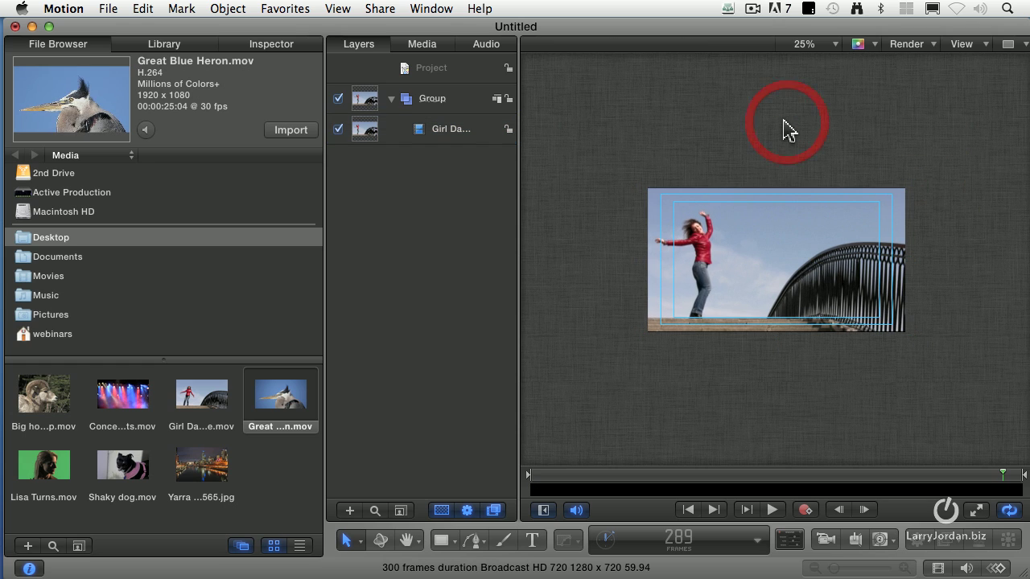
{"action": "left_click", "coordinate": [807, 46]}
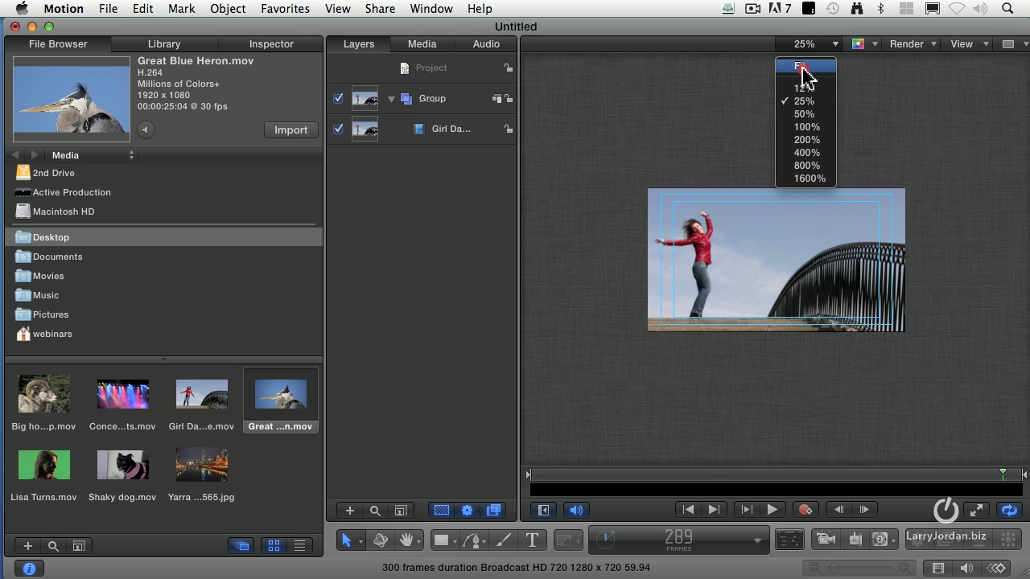
{"action": "left_click", "coordinate": [807, 70]}
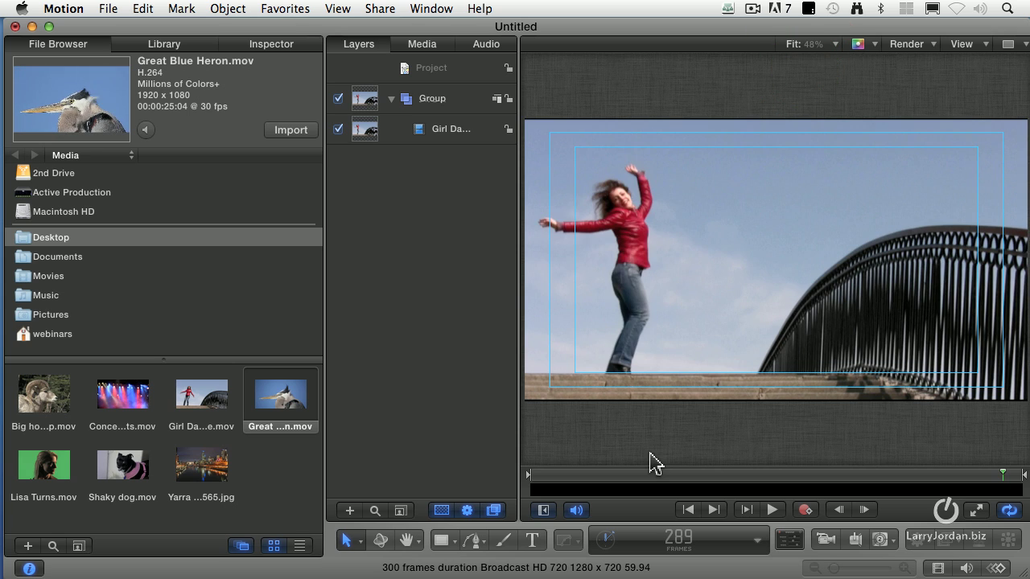
{"action": "left_click_drag", "start_coordinate": [952, 475], "coordinate": [632, 476]}
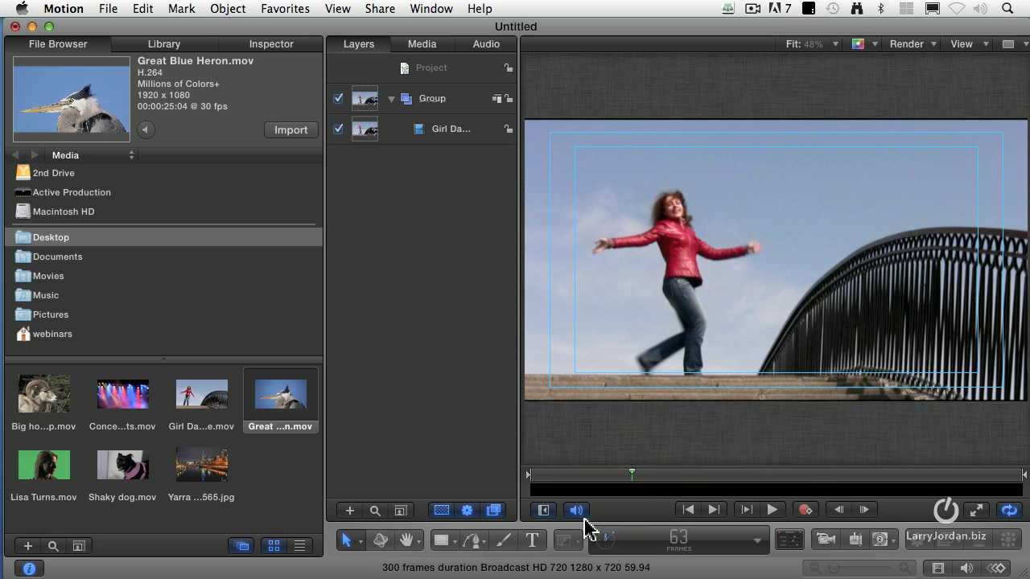
{"action": "left_click_drag", "start_coordinate": [625, 477], "coordinate": [613, 483]}
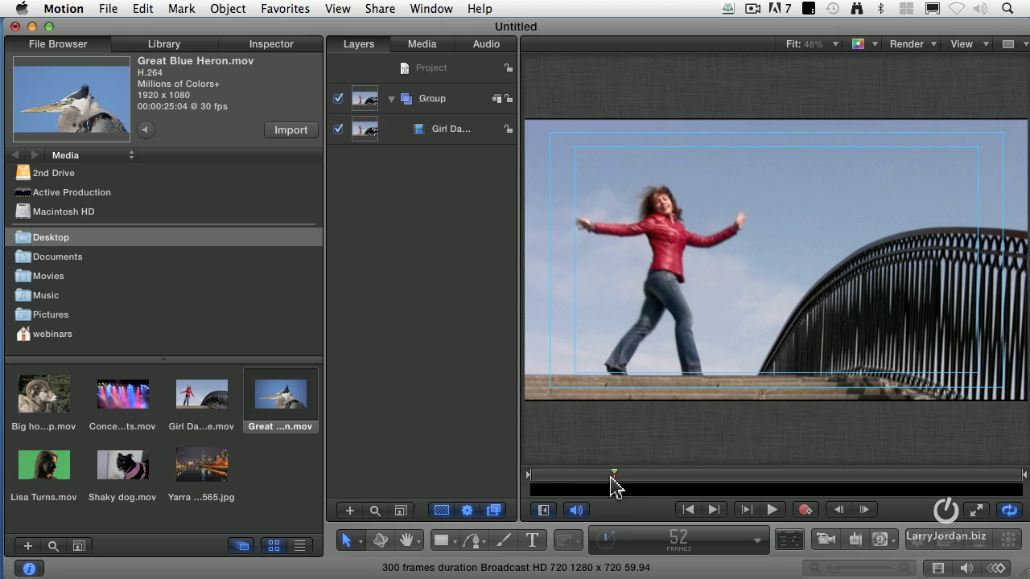
- Draw a closed B-Spline mask with ten points around the dancing girl
{"action": "left_click", "coordinate": [460, 130]}
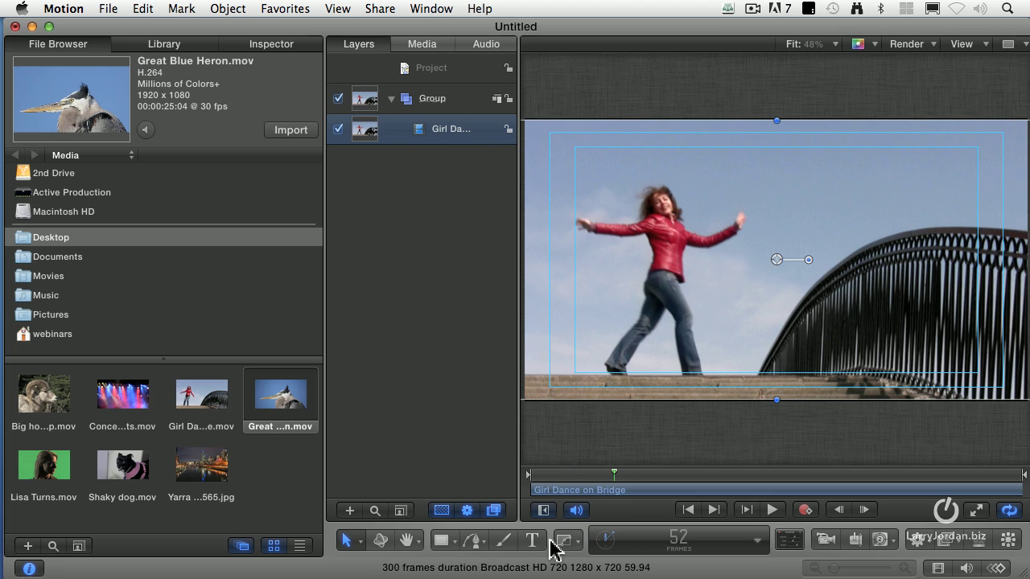
{"action": "left_click_drag", "start_coordinate": [566, 545], "coordinate": [558, 510]}
{"action": "left_click", "coordinate": [783, 398]}
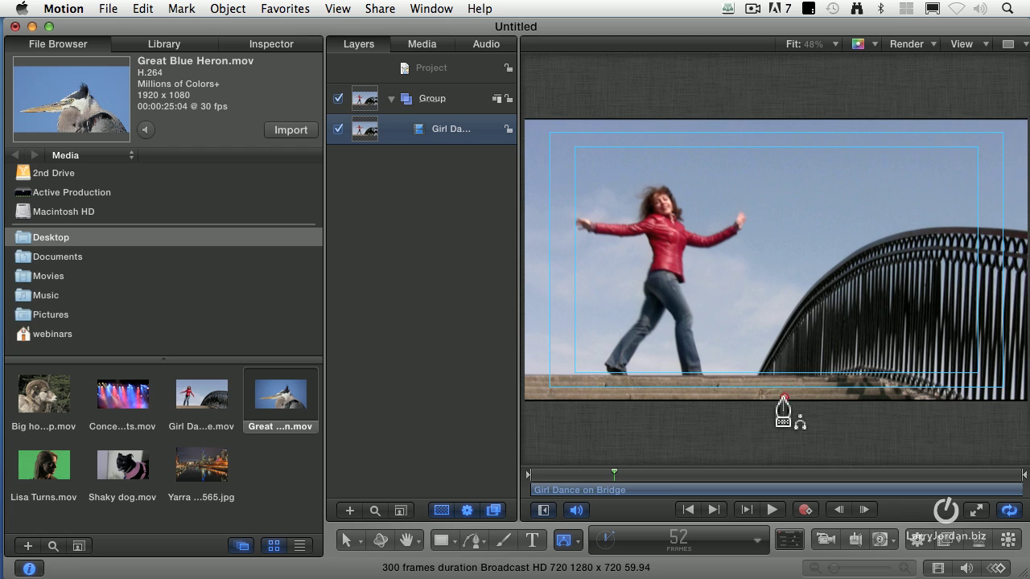
{"action": "left_click", "coordinate": [736, 282]}
{"action": "left_click", "coordinate": [829, 201]}
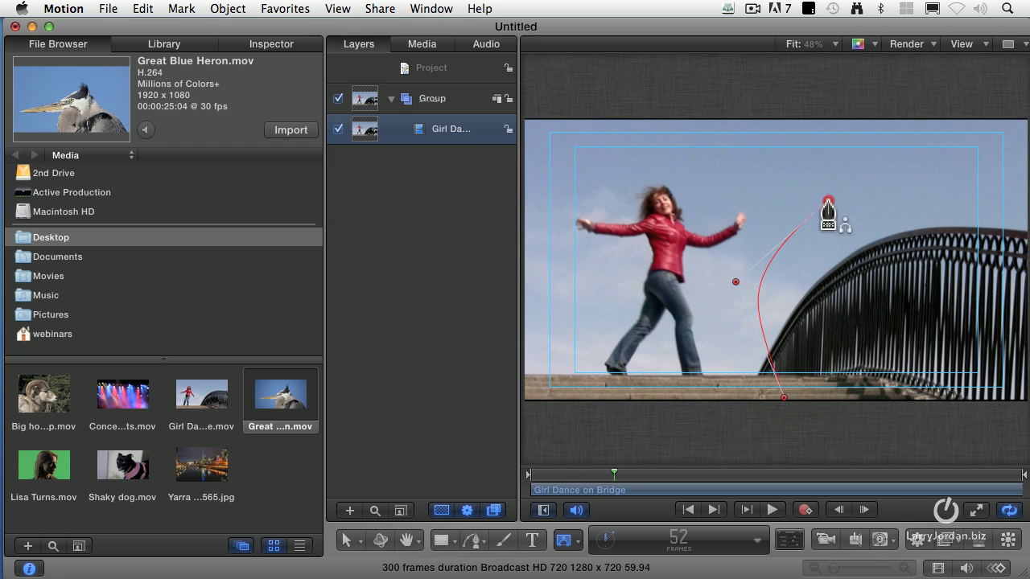
{"action": "left_click", "coordinate": [739, 132]}
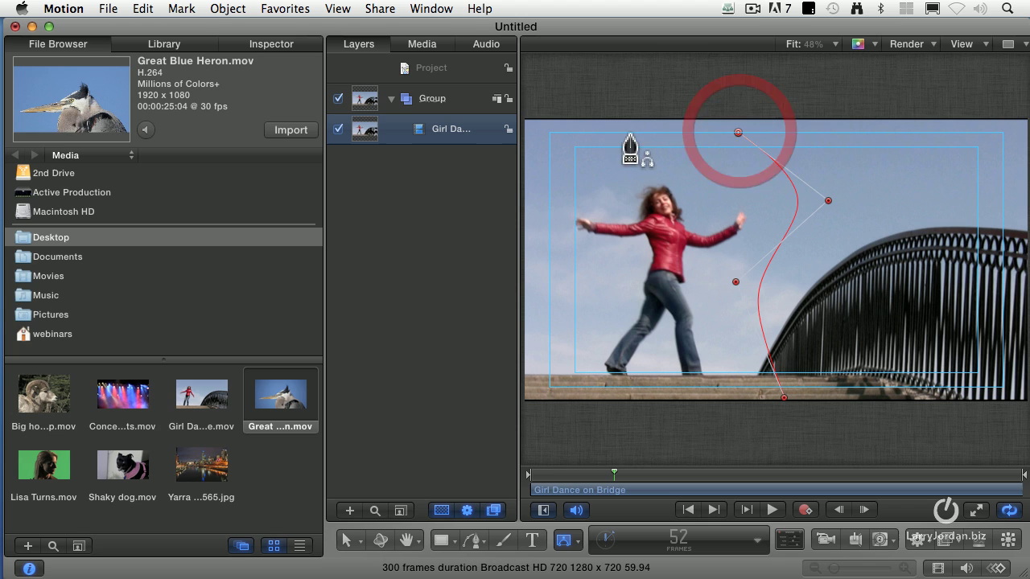
{"action": "left_click", "coordinate": [617, 132]}
{"action": "left_click", "coordinate": [541, 201]}
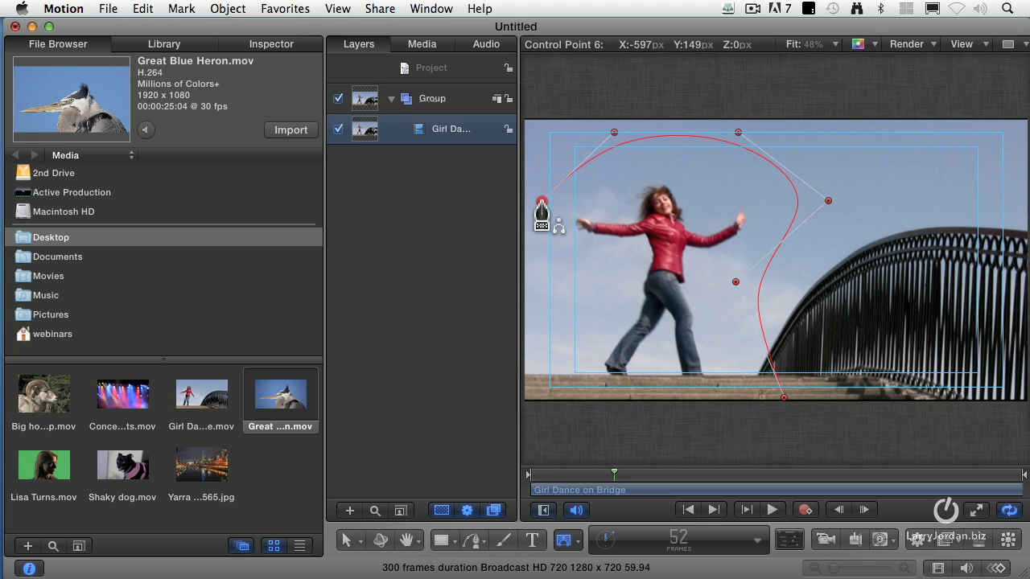
{"action": "left_click", "coordinate": [531, 273]}
{"action": "left_click", "coordinate": [614, 281]}
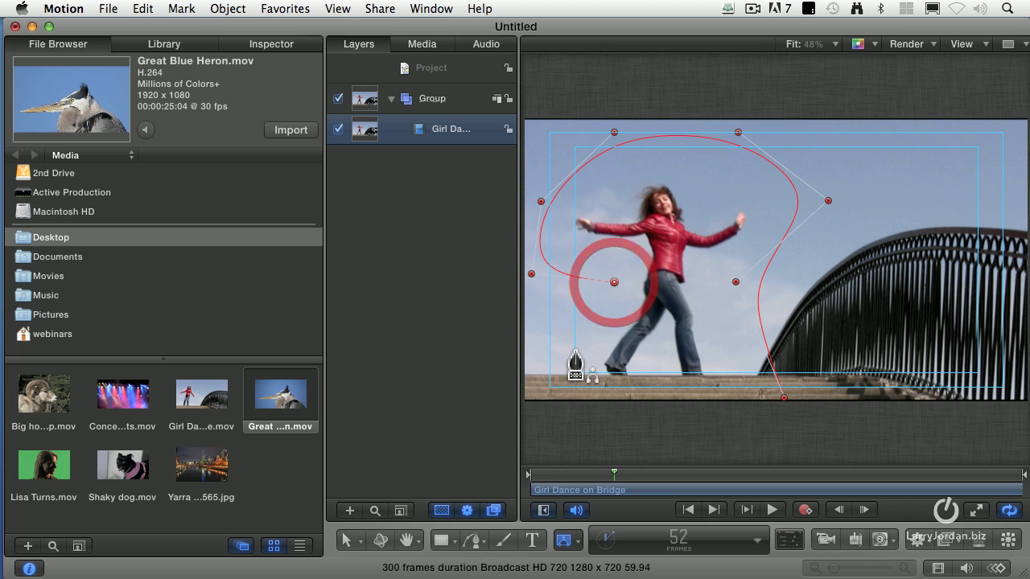
{"action": "left_click", "coordinate": [556, 359]}
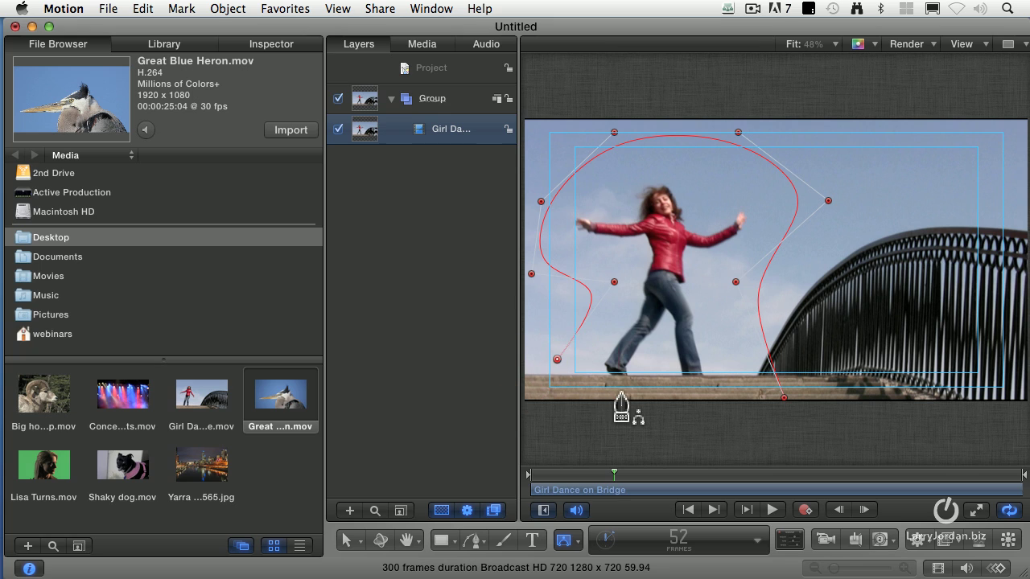
{"action": "left_click", "coordinate": [621, 392]}
{"action": "left_click", "coordinate": [783, 398]}
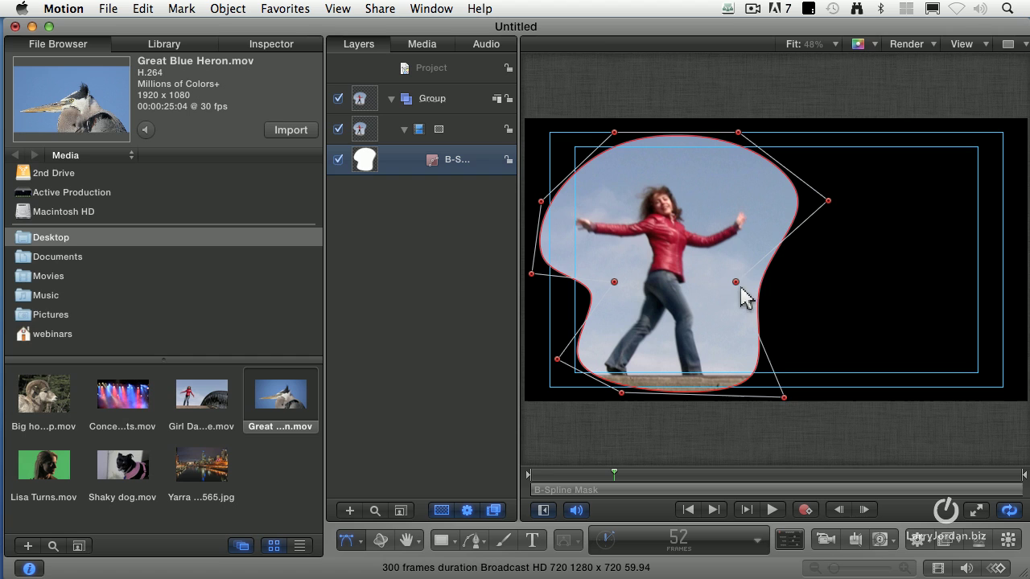
- Drag the mask's control points to widen and reshape it into a blob
{"action": "mouse_move", "coordinate": [735, 282]}
{"action": "left_mouse_down"}
{"action": "mouse_move", "coordinate": [788, 291]}
{"action": "mouse_move", "coordinate": [696, 261]}
{"action": "mouse_move", "coordinate": [700, 300]}
{"action": "mouse_move", "coordinate": [717, 279]}
{"action": "mouse_move", "coordinate": [683, 315]}
{"action": "mouse_move", "coordinate": [890, 321]}
{"action": "mouse_move", "coordinate": [752, 279]}
{"action": "mouse_move", "coordinate": [731, 298]}
{"action": "mouse_move", "coordinate": [722, 290]}
{"action": "left_mouse_up"}
{"action": "mouse_move", "coordinate": [738, 133]}
{"action": "left_mouse_down"}
{"action": "mouse_move", "coordinate": [792, 146]}
{"action": "mouse_move", "coordinate": [748, 127]}
{"action": "left_mouse_up"}
{"action": "left_click", "coordinate": [830, 201]}
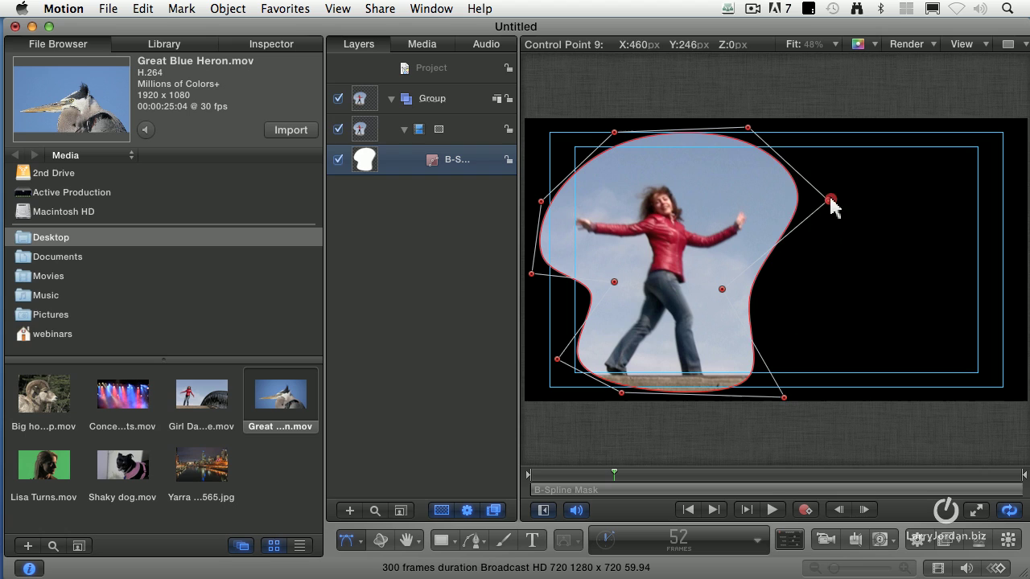
{"action": "left_click_drag", "start_coordinate": [831, 201], "coordinate": [881, 196]}
{"action": "left_click", "coordinate": [614, 133]}
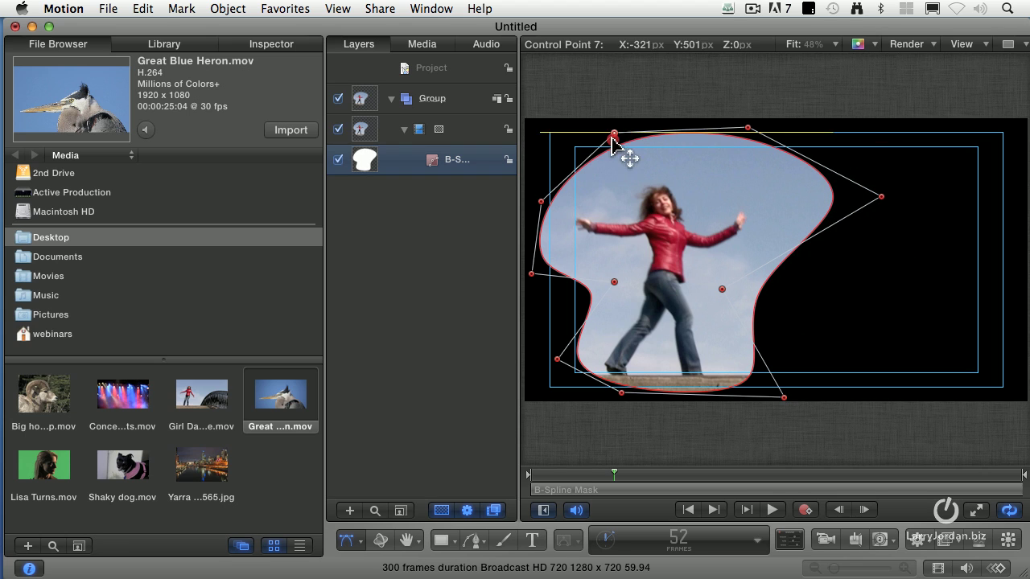
{"action": "left_click_drag", "start_coordinate": [612, 136], "coordinate": [608, 147]}
{"action": "left_click_drag", "start_coordinate": [613, 282], "coordinate": [629, 249]}
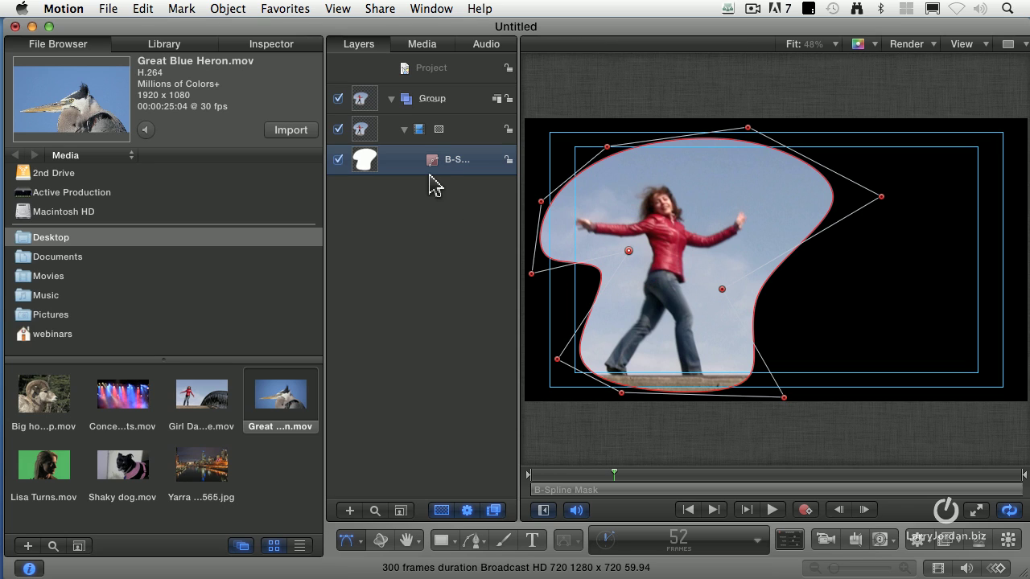
- Create a new empty group and move it below the masked clip's group
{"action": "left_click", "coordinate": [426, 96]}
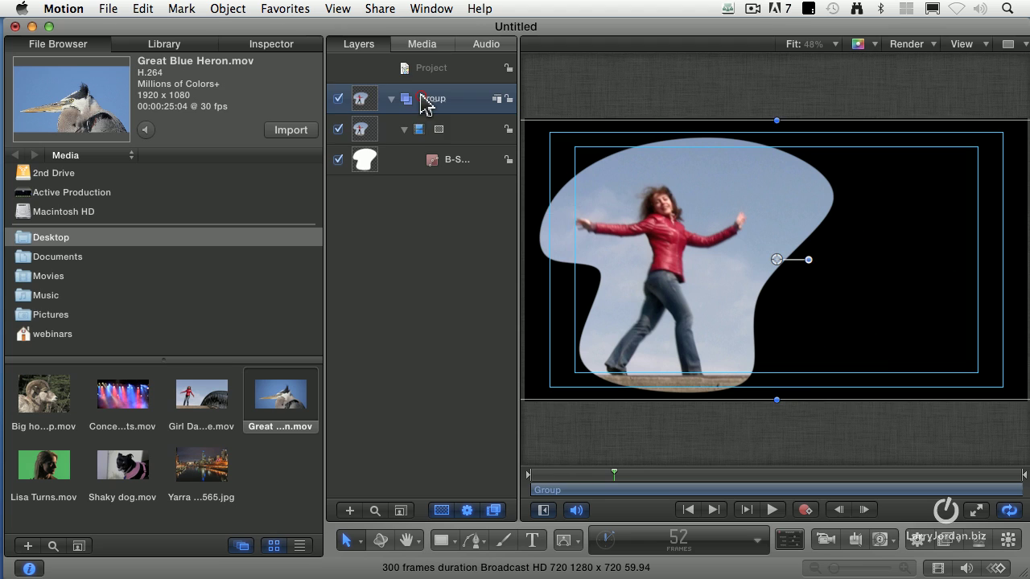
{"action": "right_click", "coordinate": [419, 216]}
{"action": "left_click", "coordinate": [457, 226]}
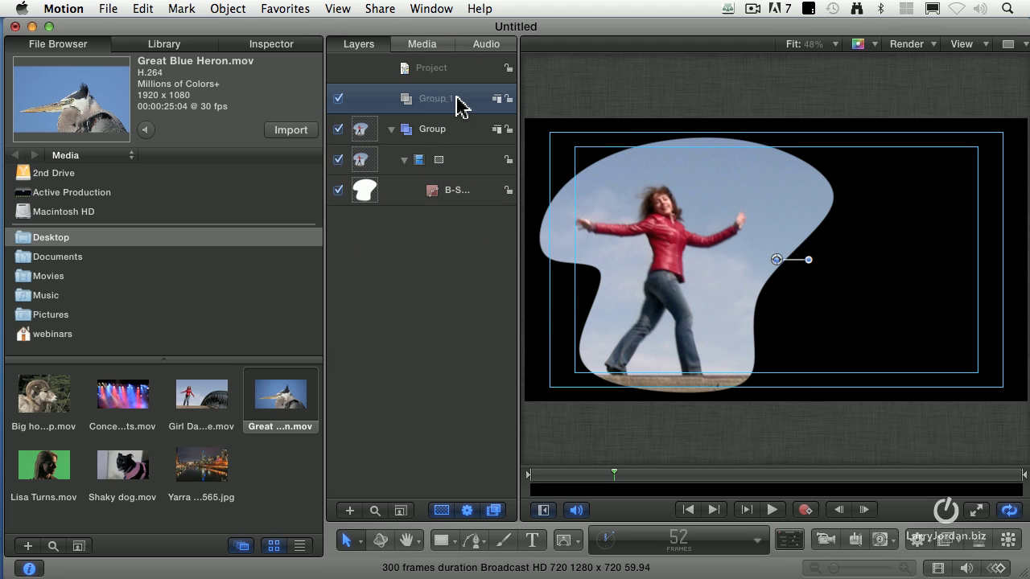
{"action": "left_click_drag", "start_coordinate": [459, 104], "coordinate": [435, 211]}
- Rename the new bottom group to 'background', correcting the spelling
{"action": "double_click", "coordinate": [438, 197]}
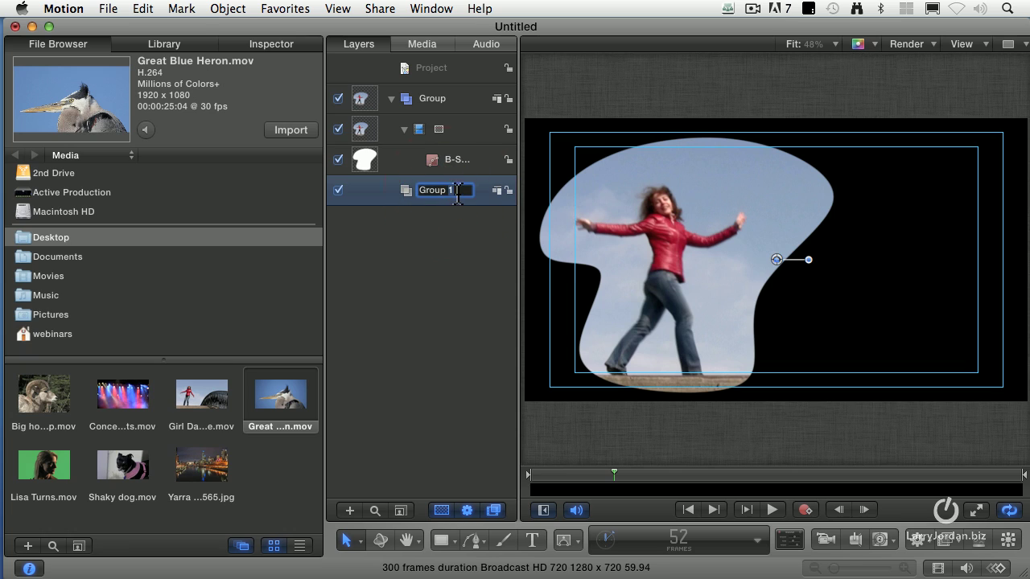
{"action": "type", "text": "backround"}
{"action": "key", "text": "Return"}
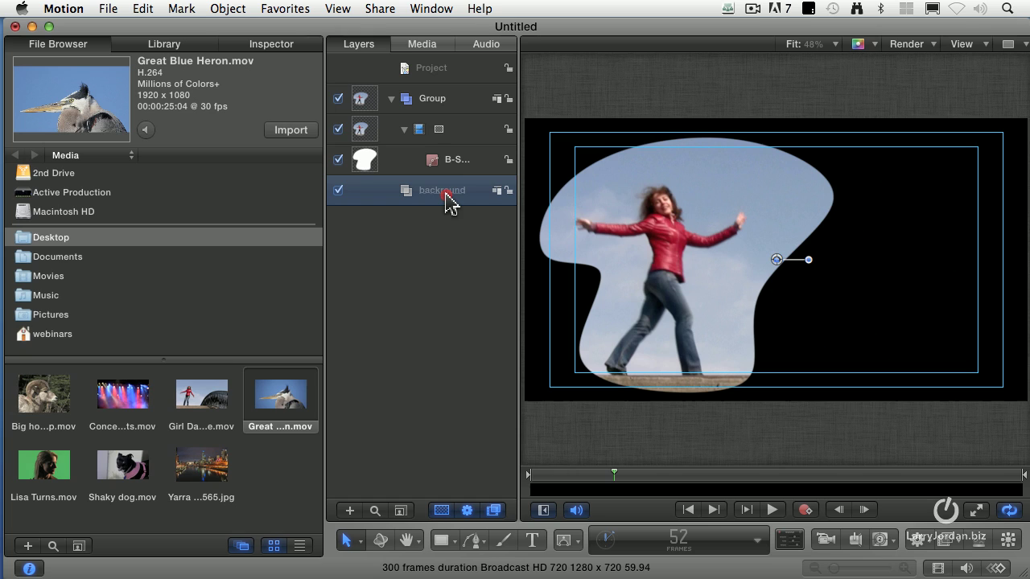
{"action": "double_click", "coordinate": [445, 191]}
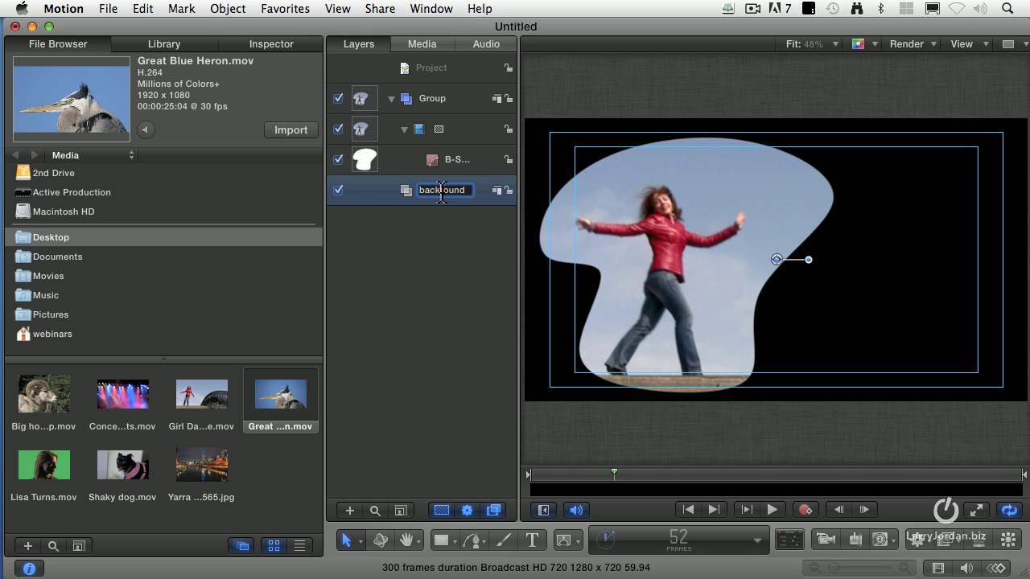
{"action": "type", "text": "g"}
{"action": "left_click", "coordinate": [432, 237]}
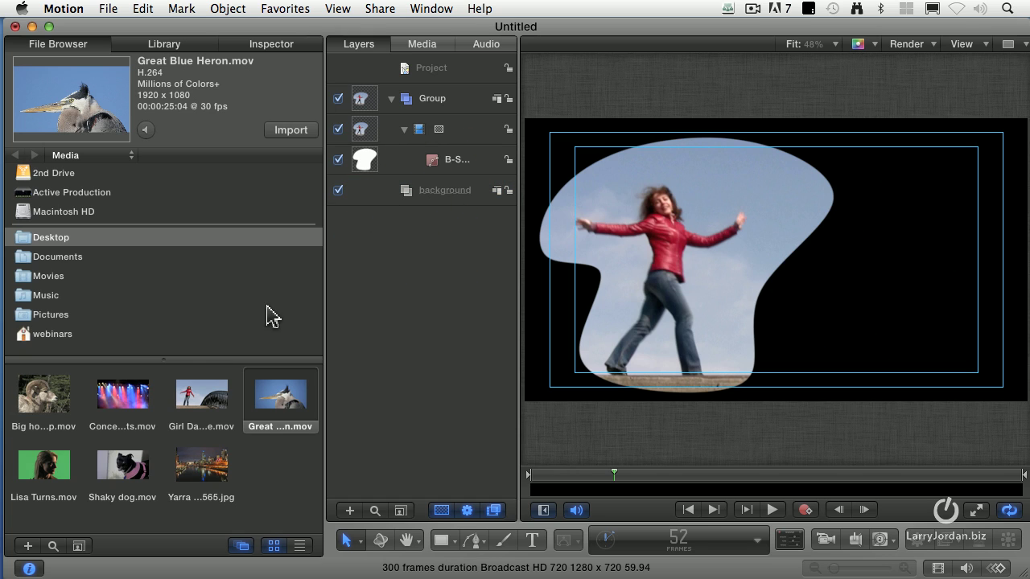
- Drag the Gold Pond backdrop from the Library's Backgrounds into the background group
{"action": "left_click", "coordinate": [162, 44]}
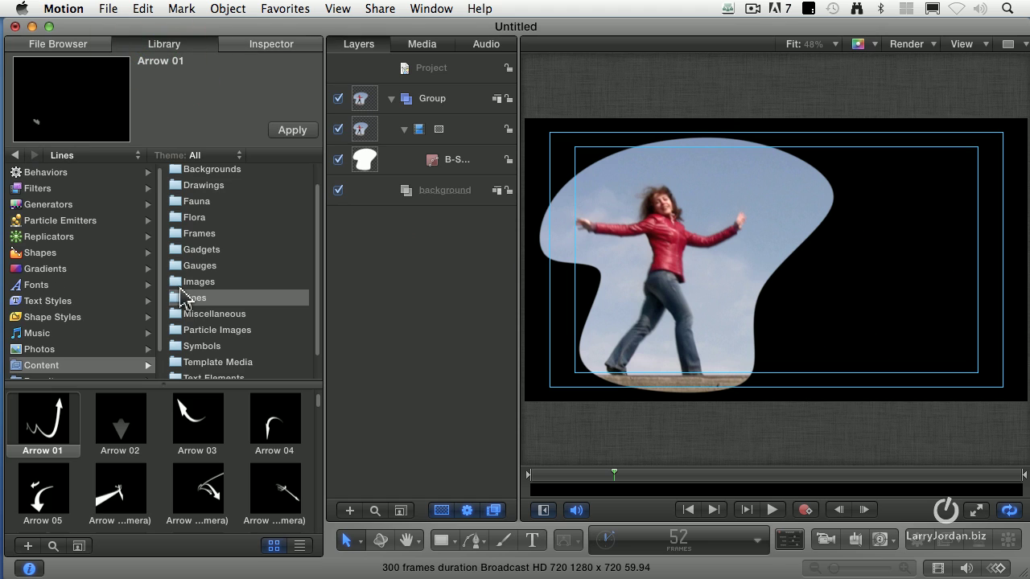
{"action": "left_click", "coordinate": [177, 170]}
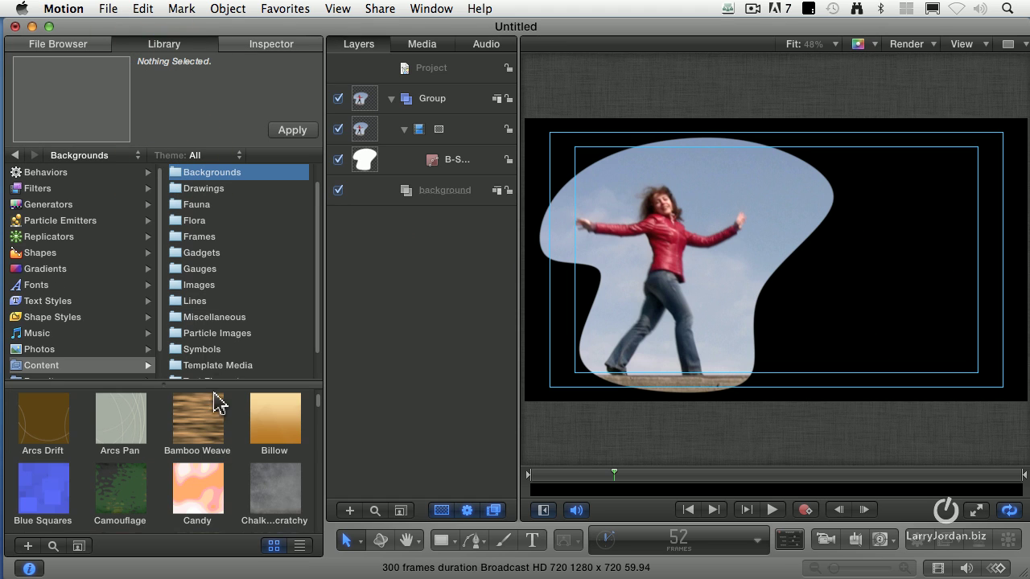
{"action": "scroll", "coordinate": [224, 463], "scroll_direction": "down", "scroll_amount": 2}
{"action": "scroll", "coordinate": [224, 463], "scroll_direction": "down", "scroll_amount": 10}
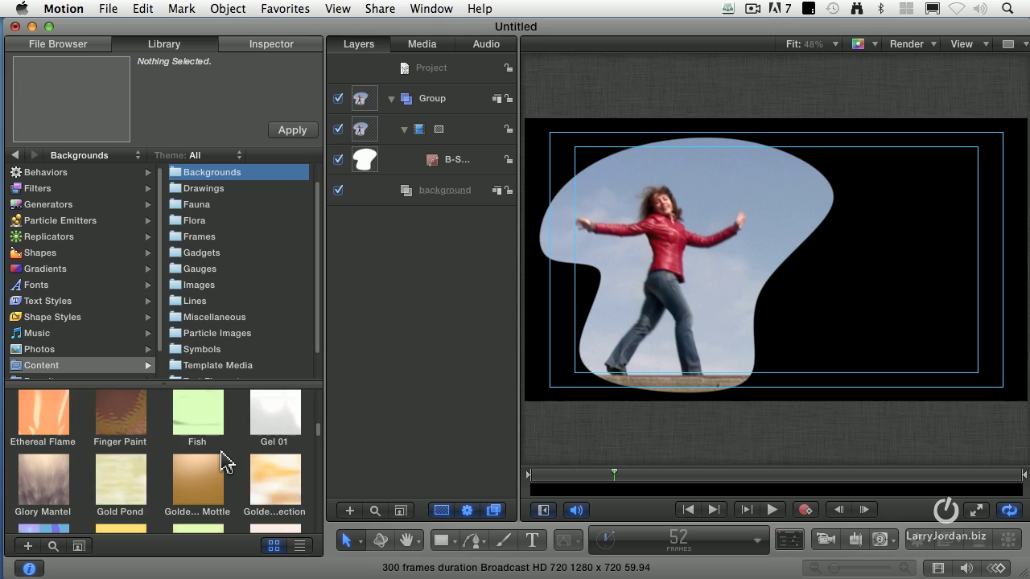
{"action": "left_click_drag", "start_coordinate": [125, 433], "coordinate": [441, 199]}
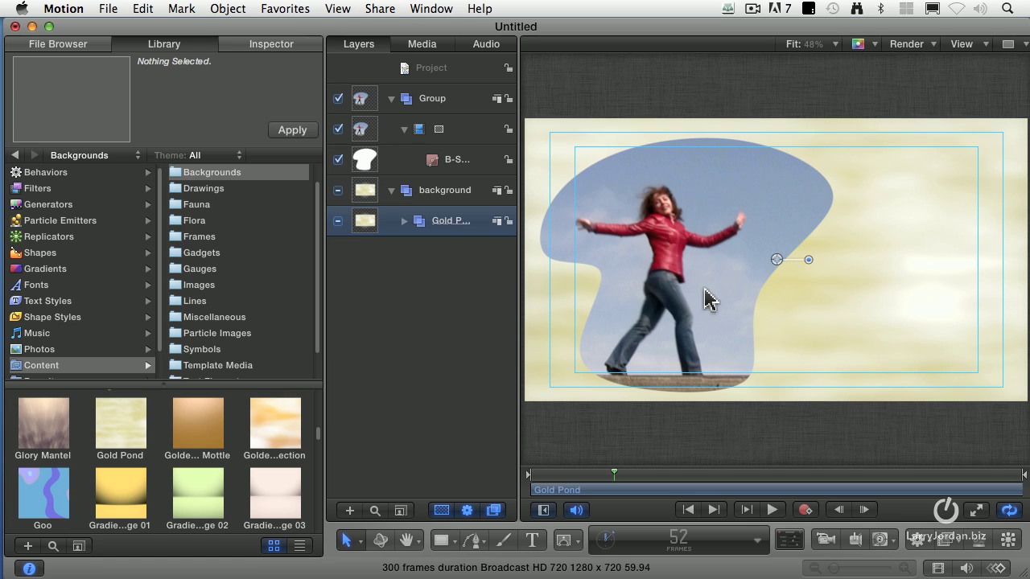
- Enable a drop shadow on the dancing-girl clip with opacity 90, blur 22, distance 39
{"action": "left_click", "coordinate": [426, 135]}
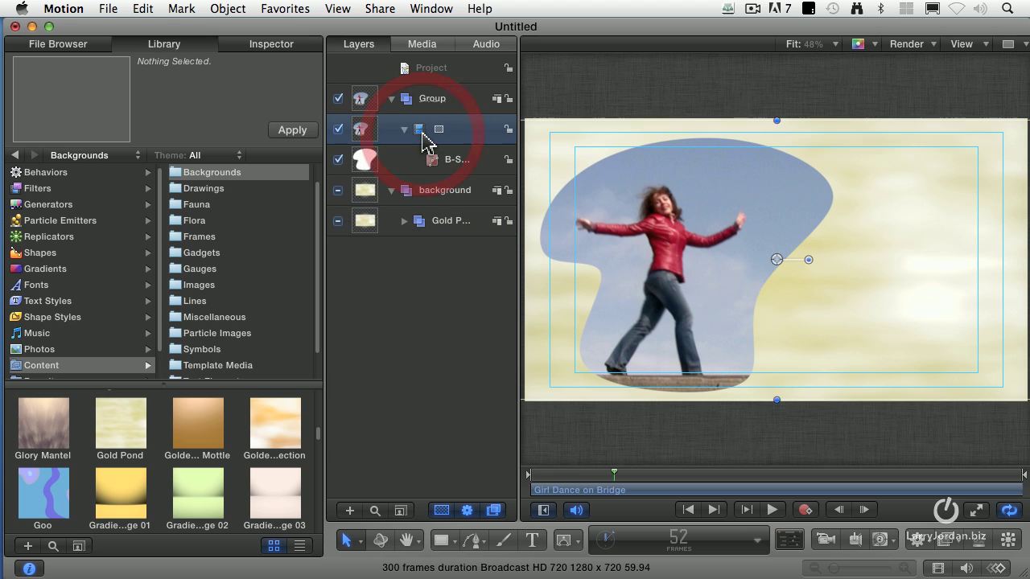
{"action": "left_click", "coordinate": [266, 46]}
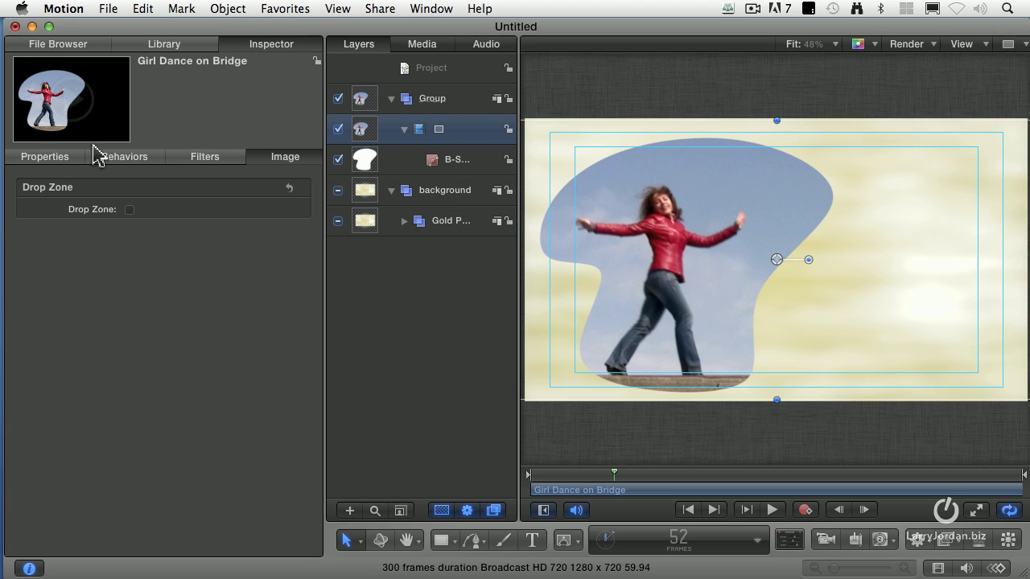
{"action": "left_click", "coordinate": [44, 157]}
{"action": "scroll", "coordinate": [161, 338], "scroll_direction": "down", "scroll_amount": 2}
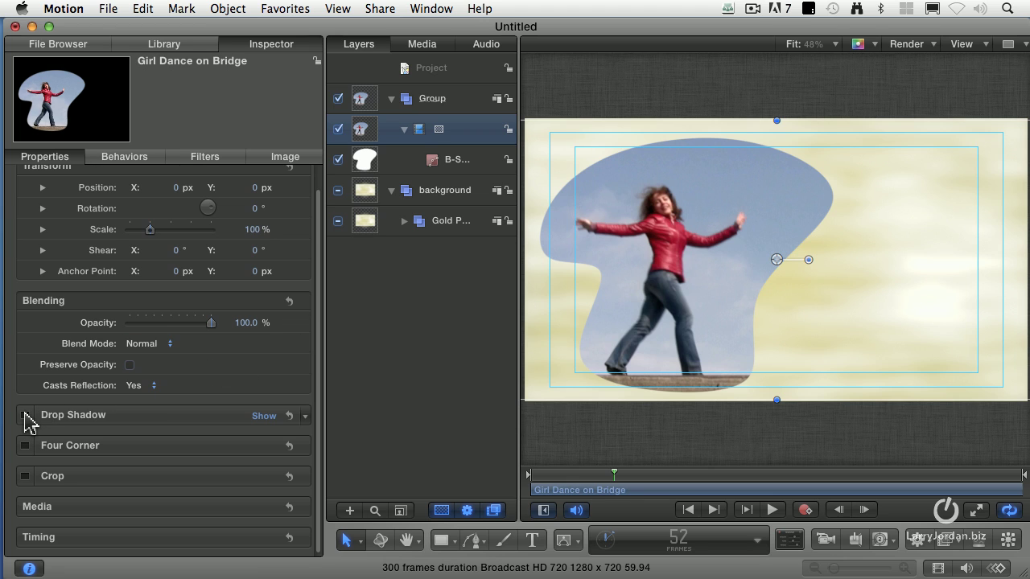
{"action": "left_click", "coordinate": [263, 416]}
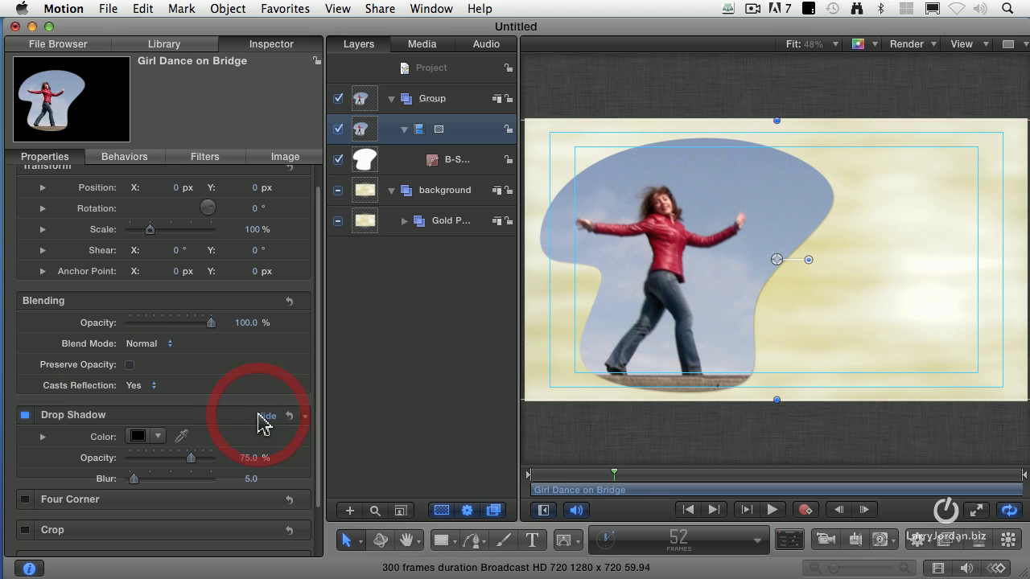
{"action": "scroll", "coordinate": [279, 429], "scroll_direction": "down", "scroll_amount": 1}
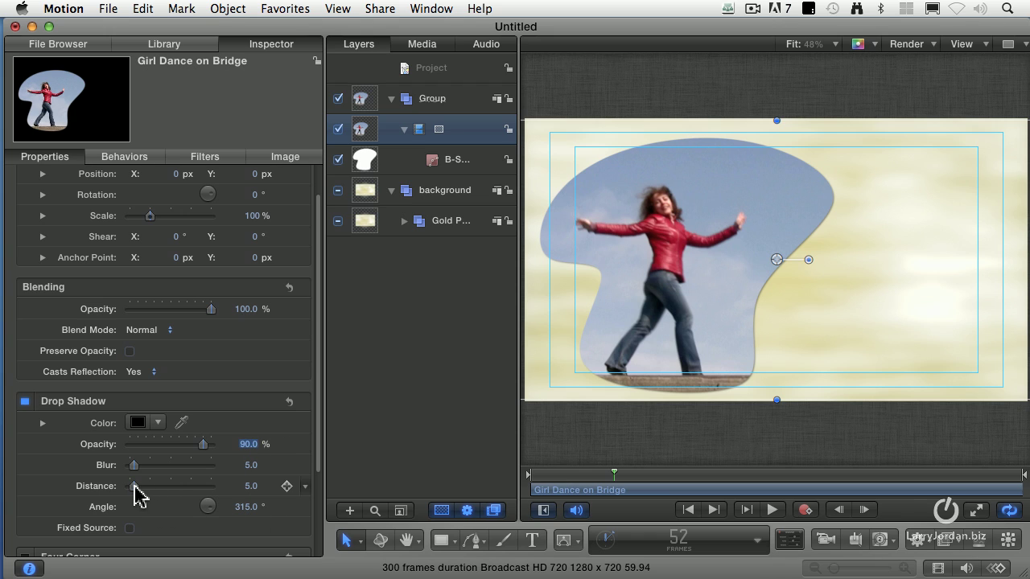
{"action": "left_click_drag", "start_coordinate": [135, 486], "coordinate": [143, 465]}
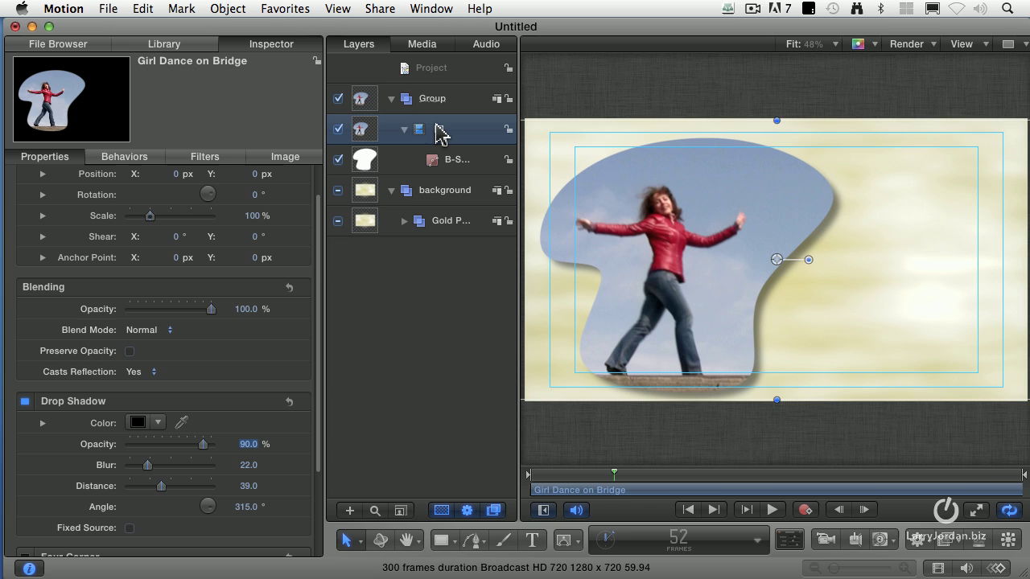
- Add an Oscillate Shape behavior to the B-Spline mask
{"action": "left_click", "coordinate": [446, 166]}
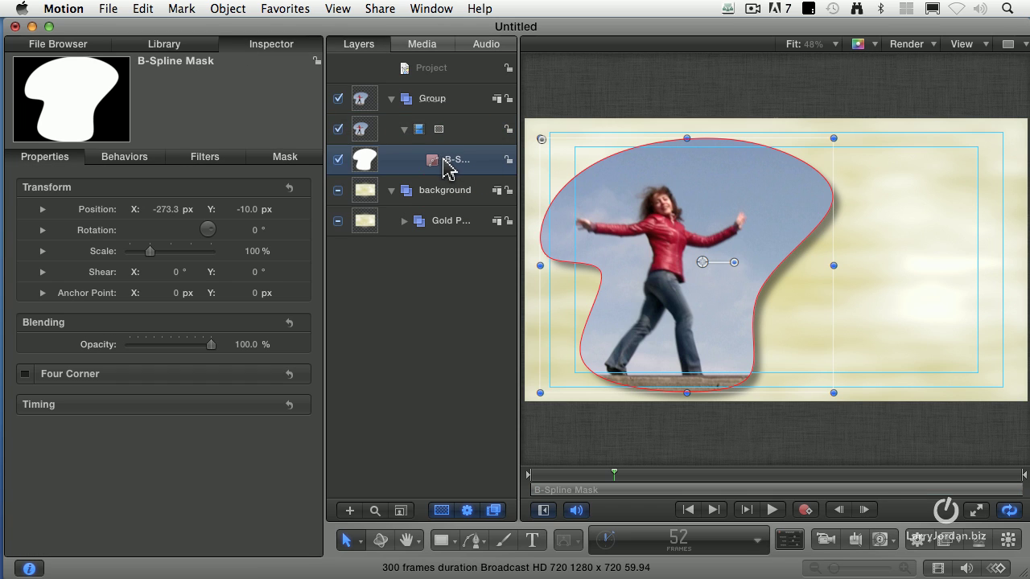
{"action": "left_click", "coordinate": [917, 540]}
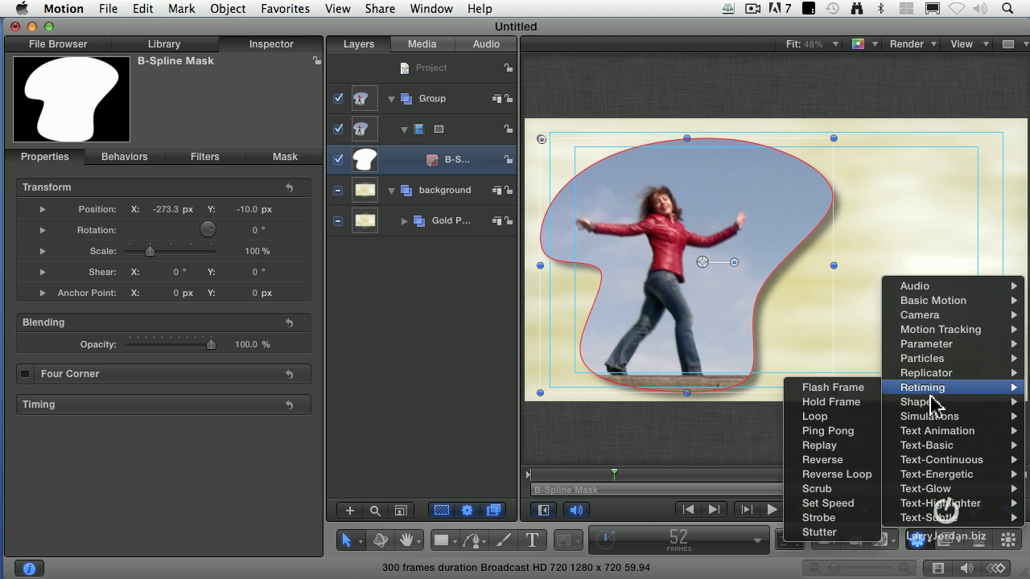
{"action": "mouse_move", "coordinate": [933, 405]}
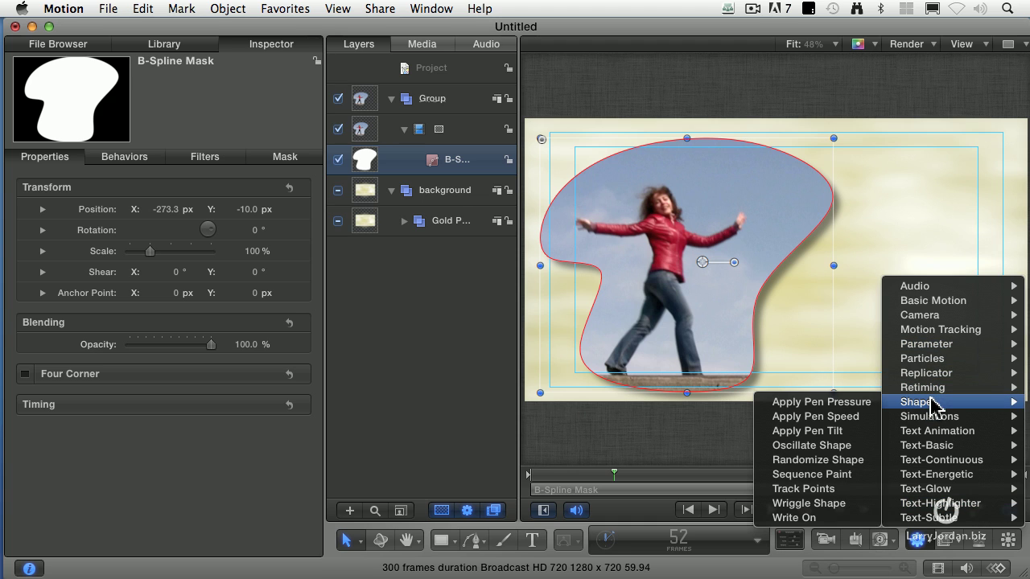
{"action": "left_click", "coordinate": [804, 446]}
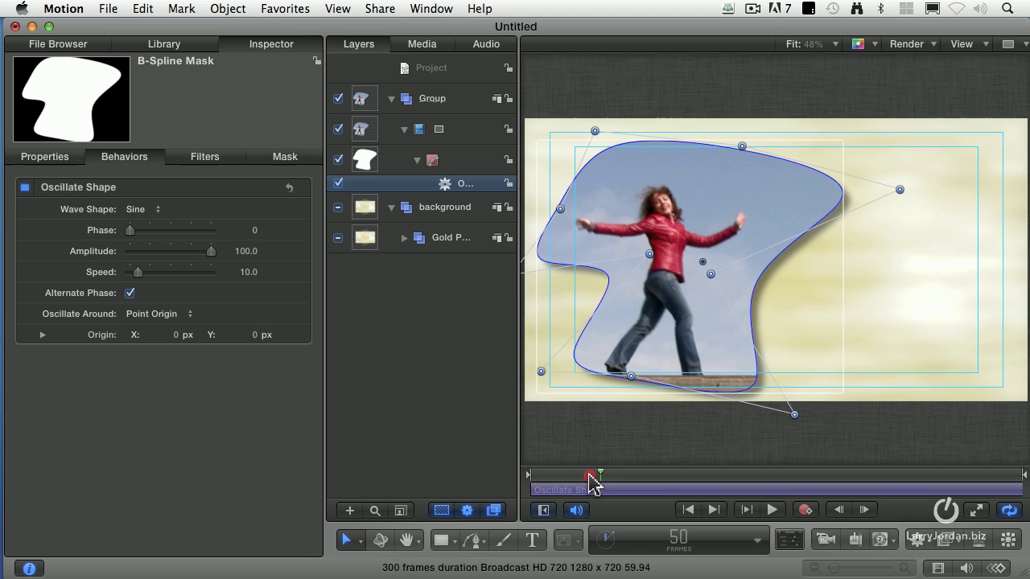
- Play the animation from the start to preview the wobbling mask outline
{"action": "left_click_drag", "start_coordinate": [590, 481], "coordinate": [529, 473]}
{"action": "key", "text": "space"}
{"action": "left_click", "coordinate": [745, 450]}
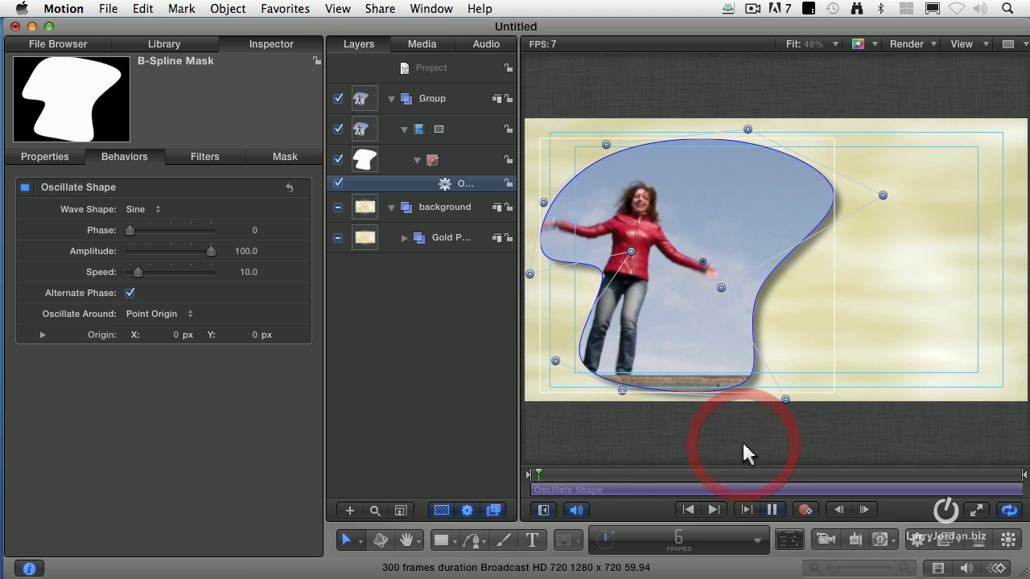
{"action": "key", "text": "space"}
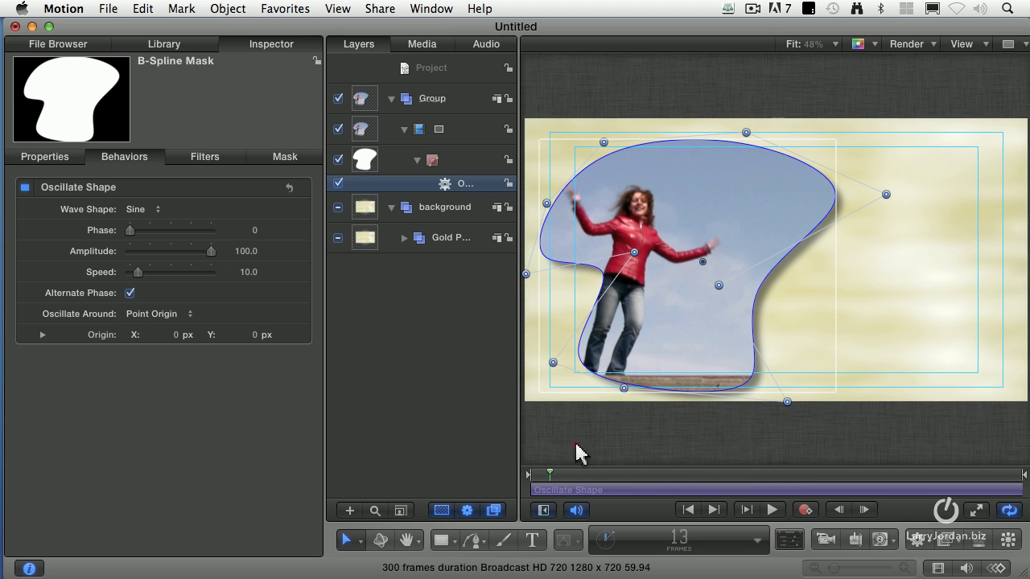
{"action": "left_click", "coordinate": [465, 283]}
{"action": "left_click_drag", "start_coordinate": [552, 476], "coordinate": [496, 486]}
{"action": "key", "text": "space"}
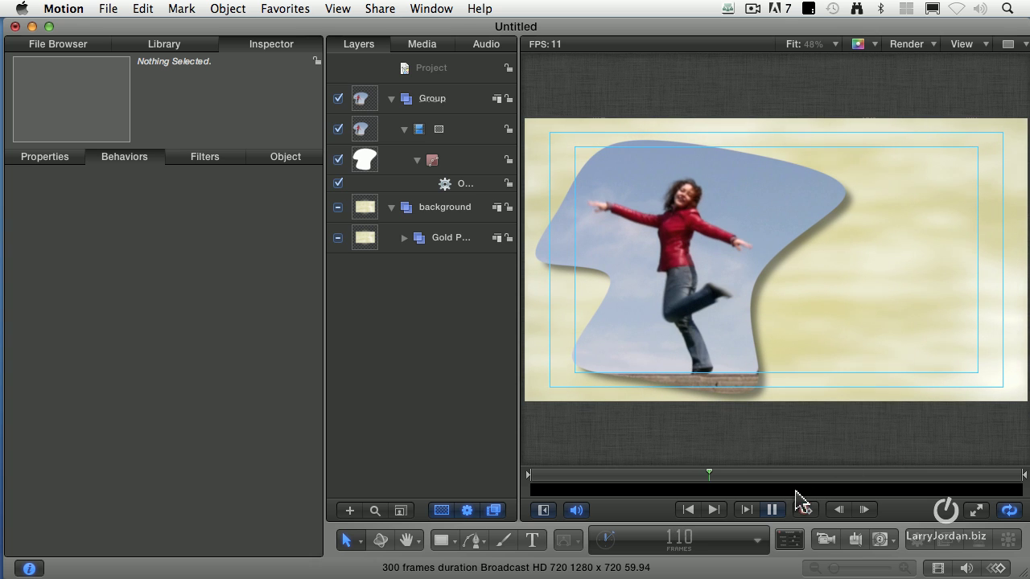
{"action": "key", "text": "space"}
{"action": "left_click_drag", "start_coordinate": [709, 476], "coordinate": [726, 457]}
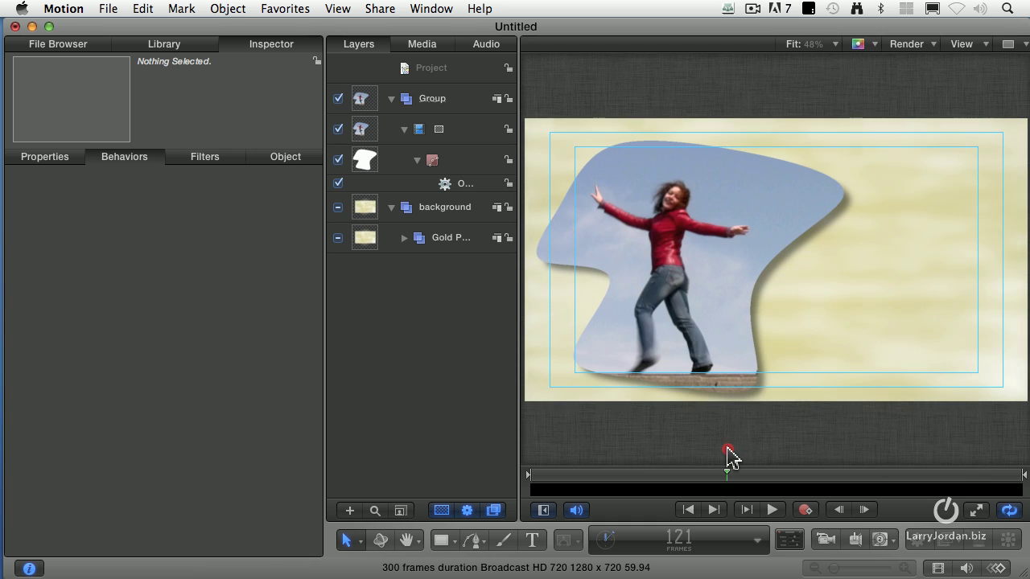